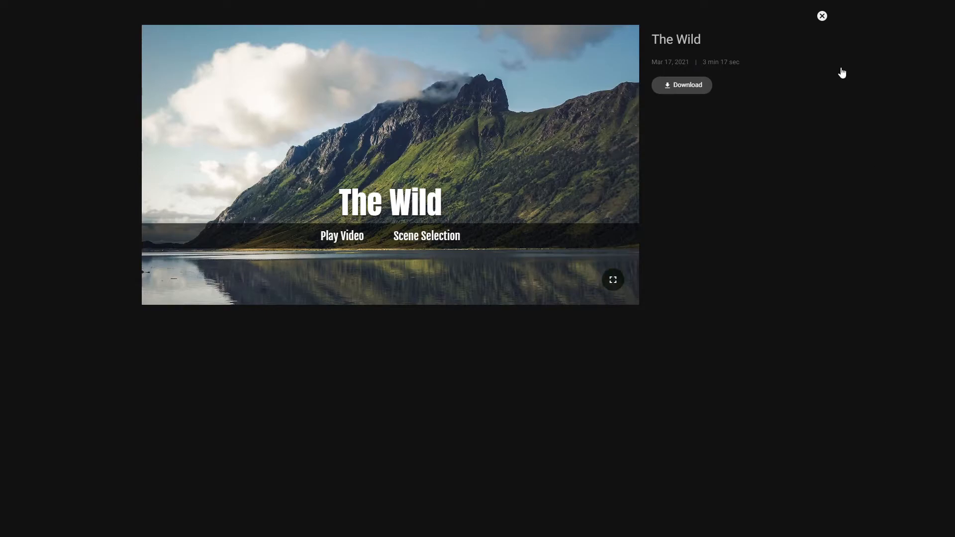
# Step: Close the open collection's preview and open the World History project from the projects overview
pyautogui.click(823, 16)
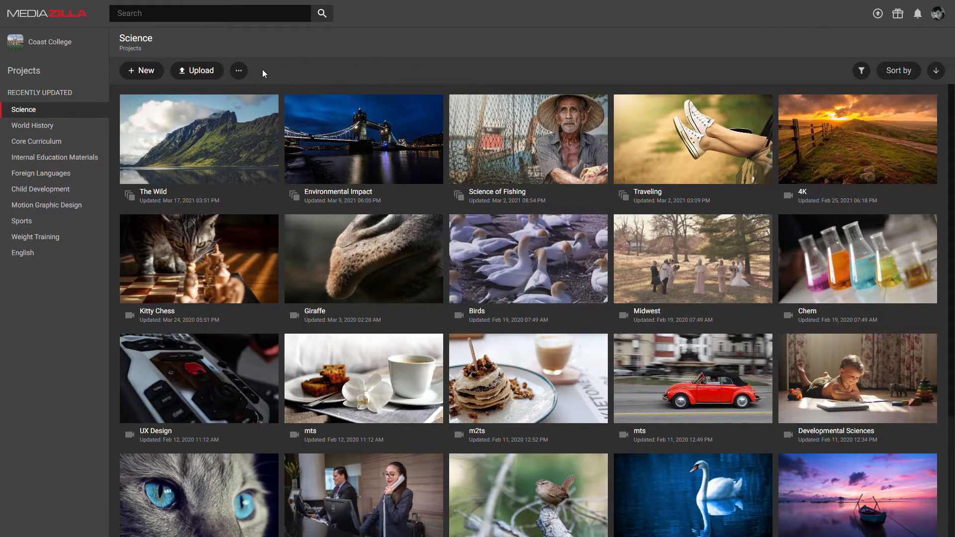
pyautogui.click(34, 76)
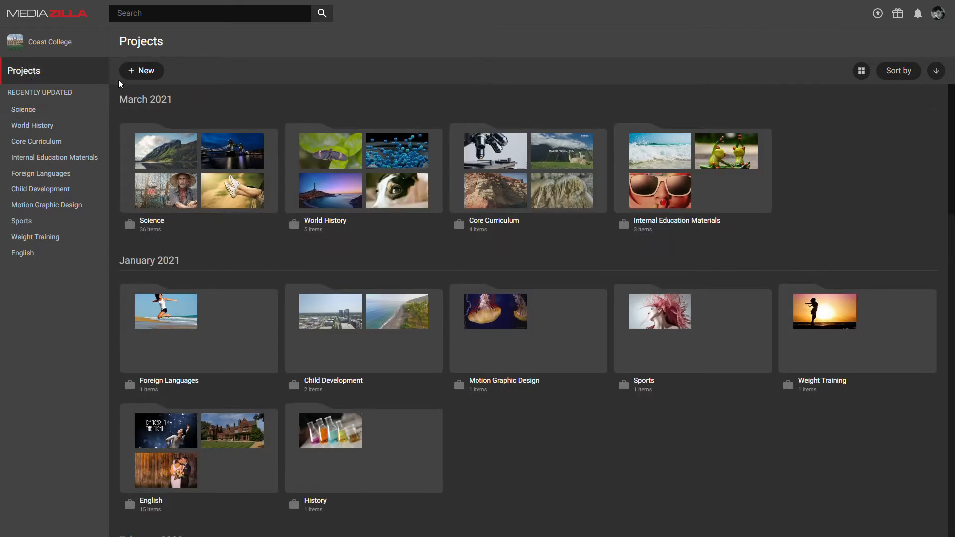
pyautogui.click(146, 71)
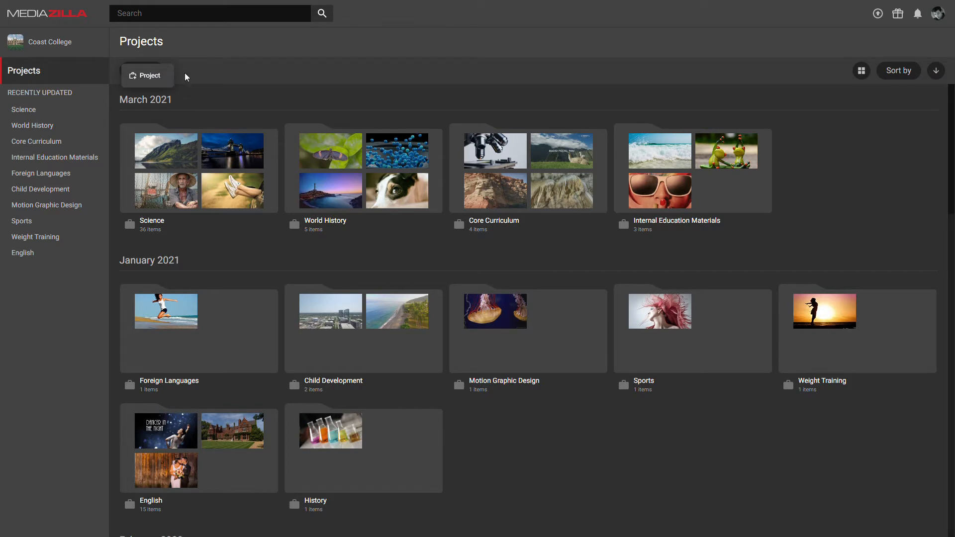
pyautogui.click(319, 163)
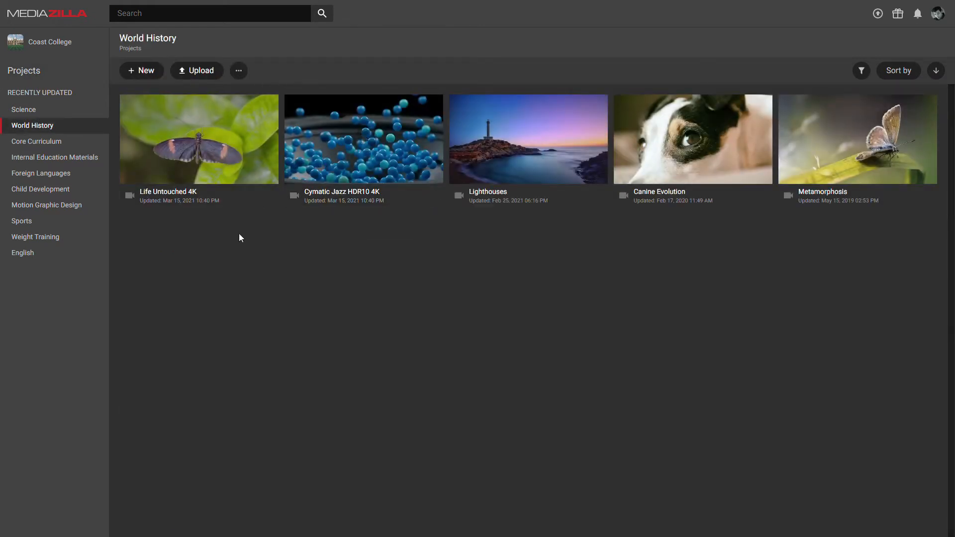
# Step: Create a collection in World History titled "The Wild" with the description "An amazing documentary on the wild!"
pyautogui.click(151, 74)
pyautogui.click(162, 77)
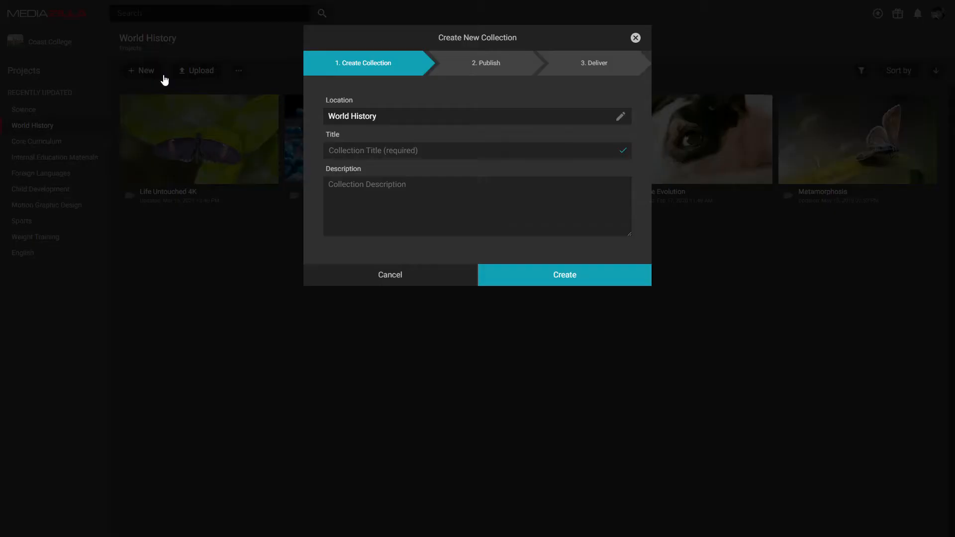
pyautogui.click(355, 151)
pyautogui.write('The Wild')
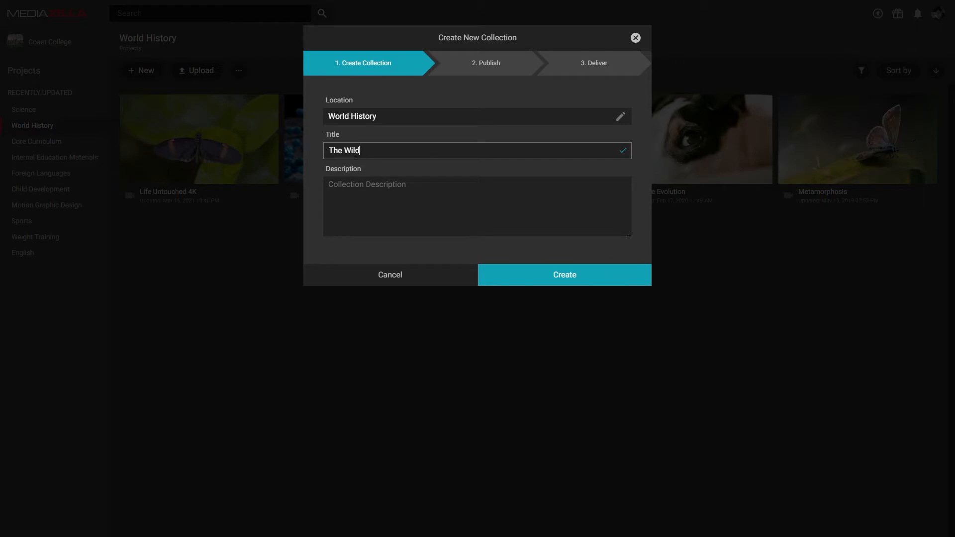
pyautogui.click(355, 201)
pyautogui.write('An amazing documentary on the wild!')
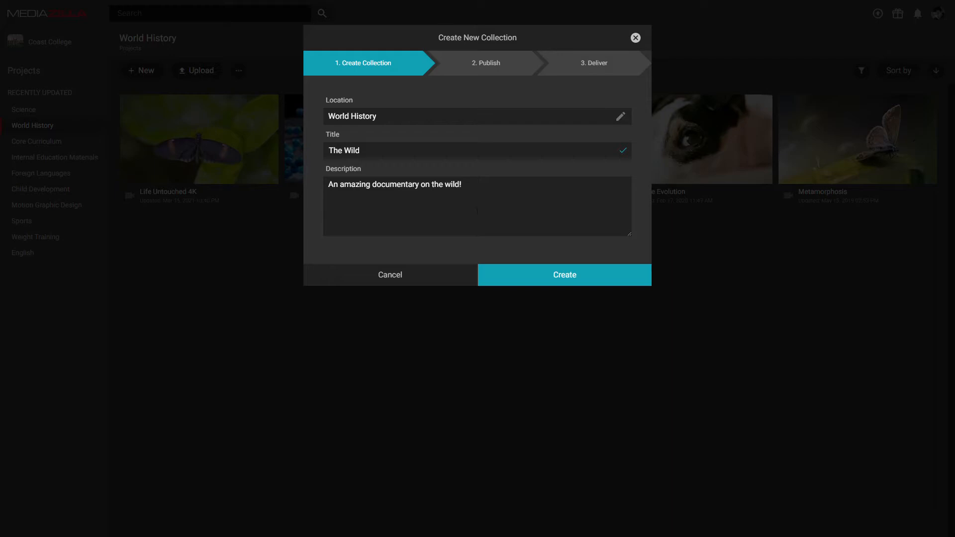
pyautogui.click(549, 279)
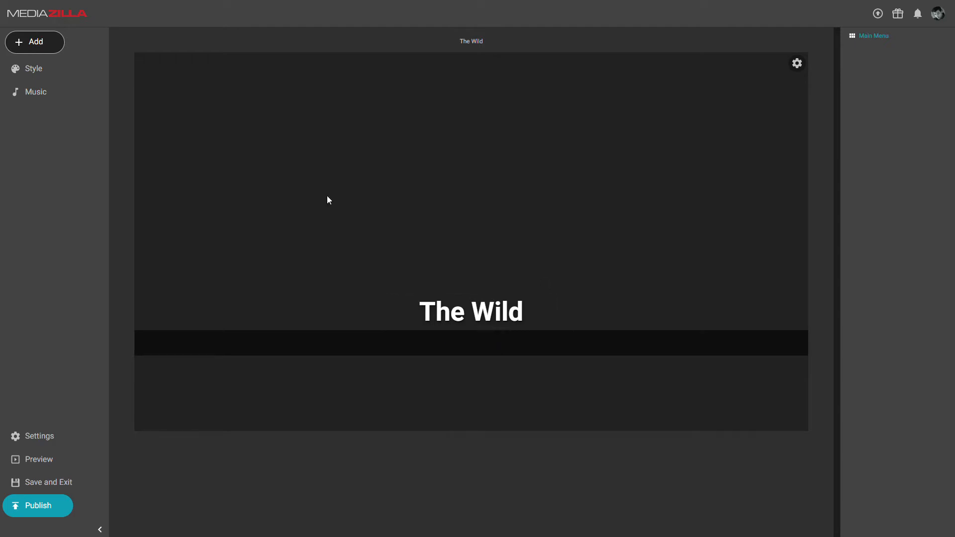
pyautogui.click(38, 41)
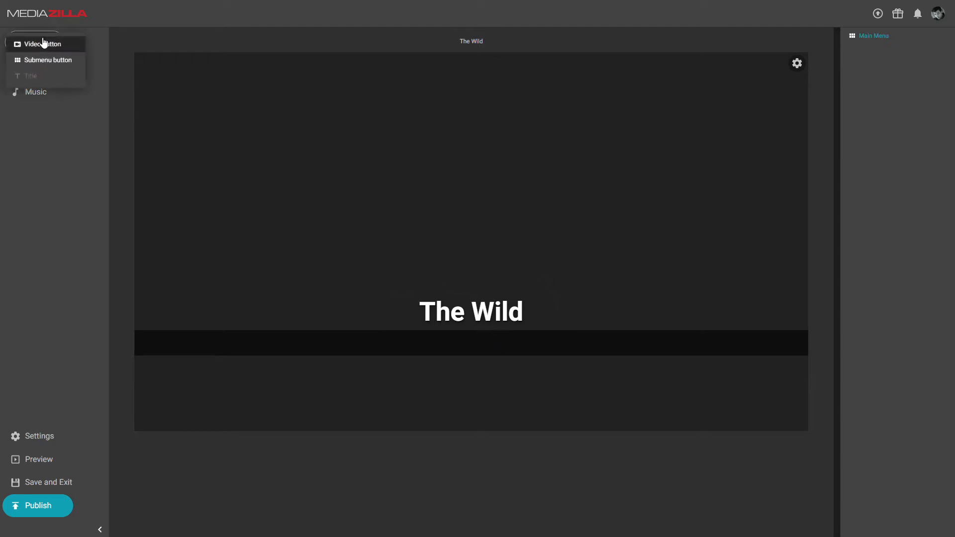
pyautogui.click(94, 40)
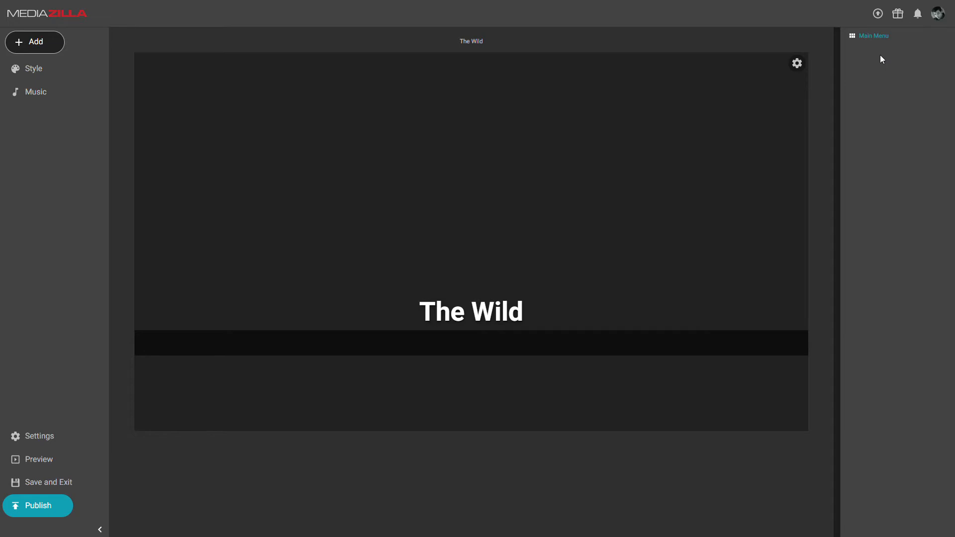
pyautogui.moveTo(500, 319)
pyautogui.click(37, 42)
# Step: Upload the mountain lake image as the main menu's background and close the background settings
pyautogui.click(798, 65)
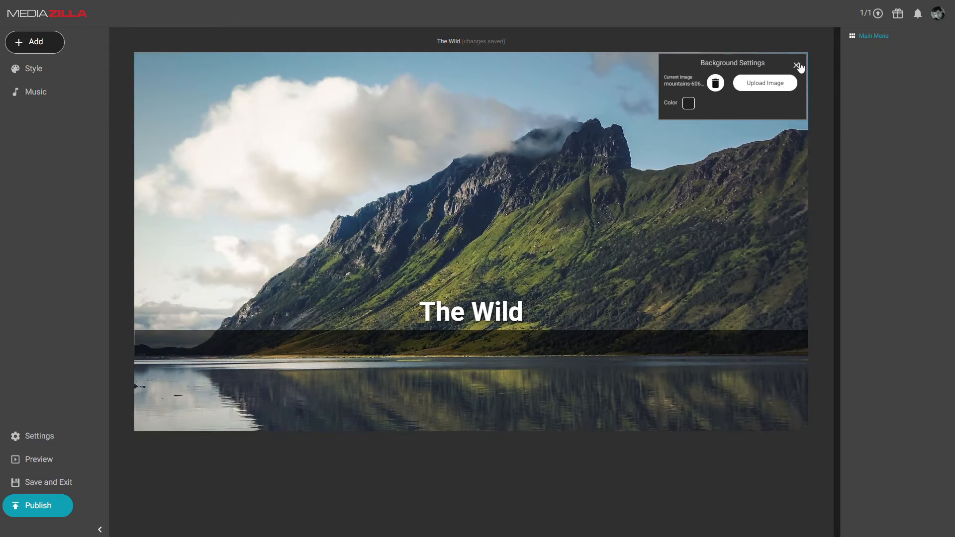
pyautogui.click(796, 65)
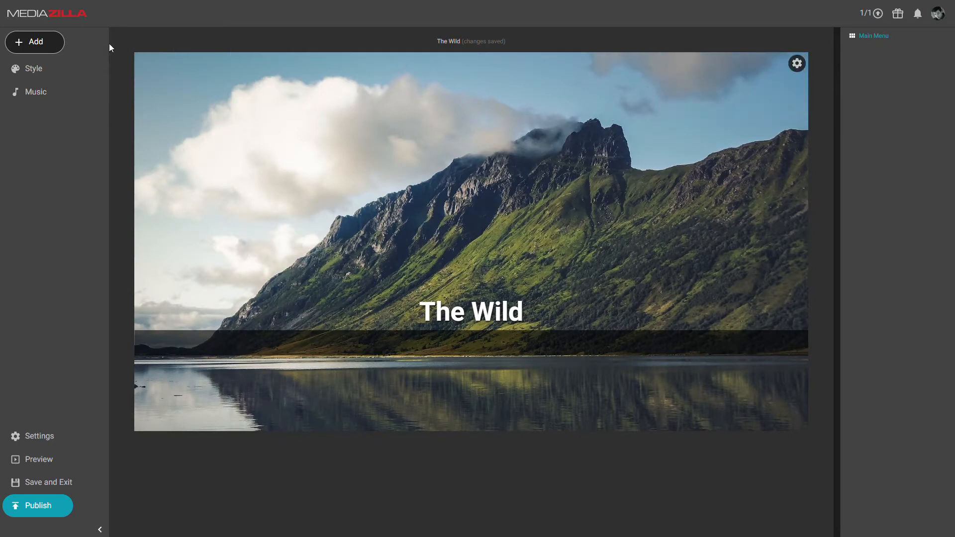
# Step: Add all videos of the World History project to the main menu as video buttons
pyautogui.click(40, 46)
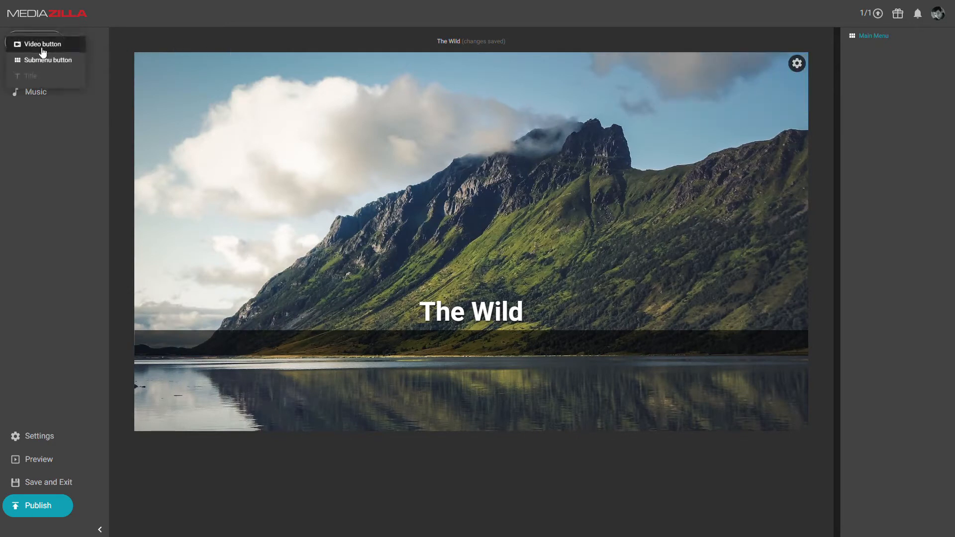
pyautogui.click(75, 51)
pyautogui.click(327, 90)
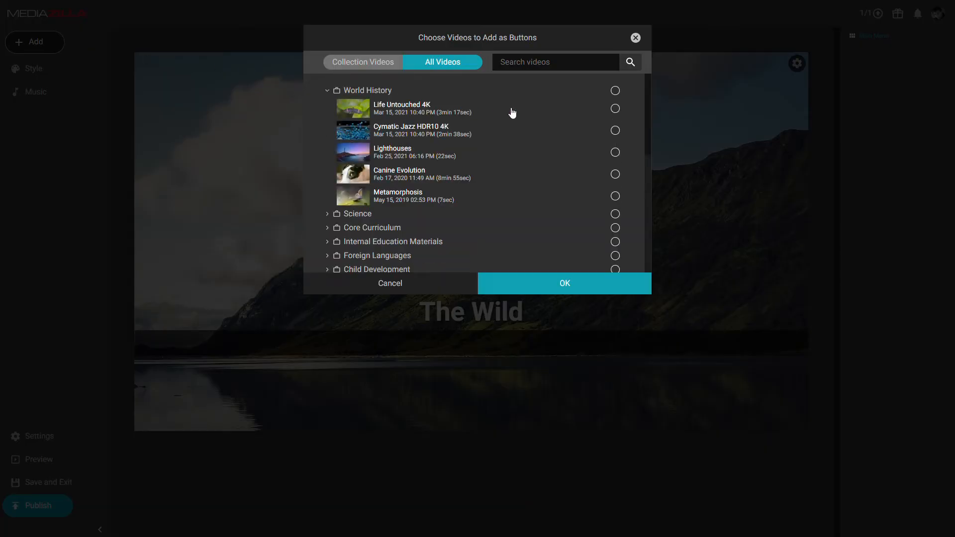
pyautogui.click(615, 108)
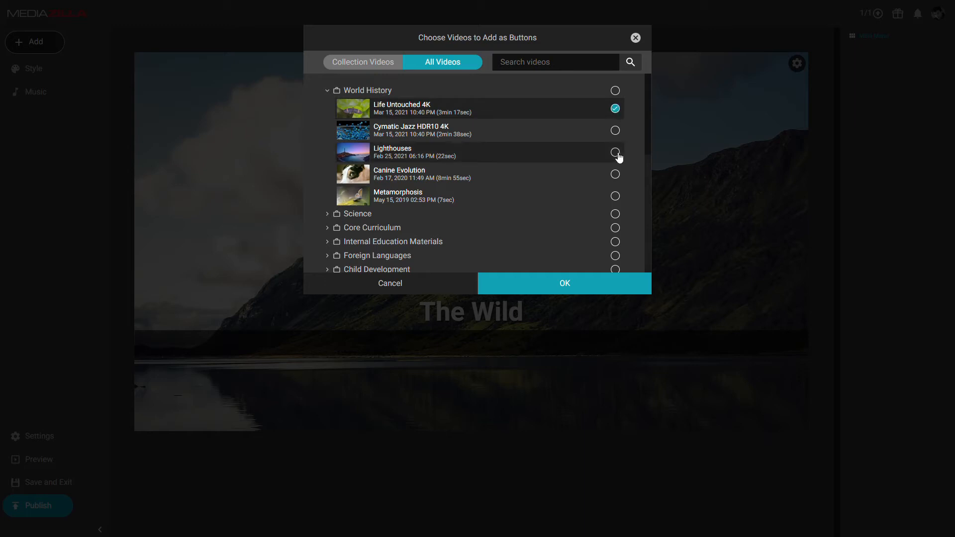
pyautogui.click(617, 151)
pyautogui.click(617, 91)
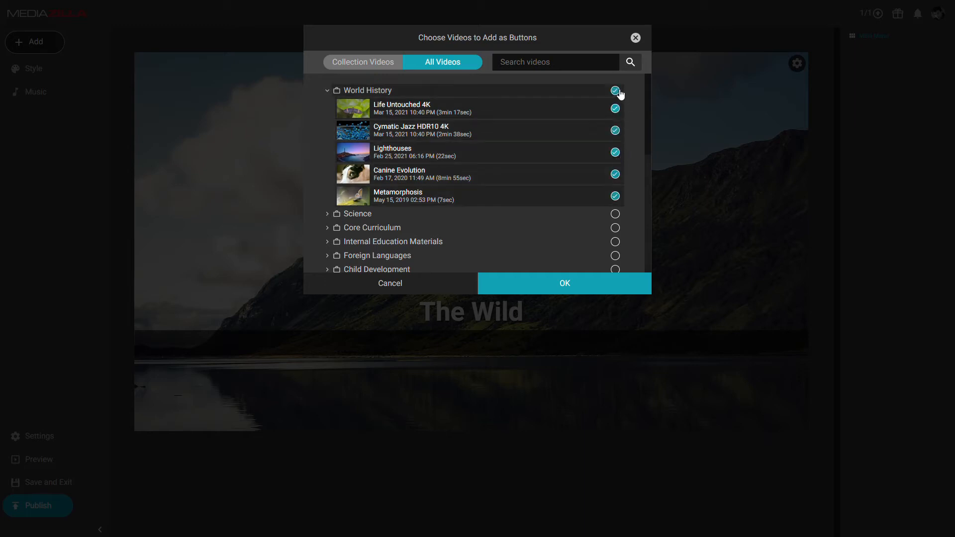
pyautogui.click(578, 286)
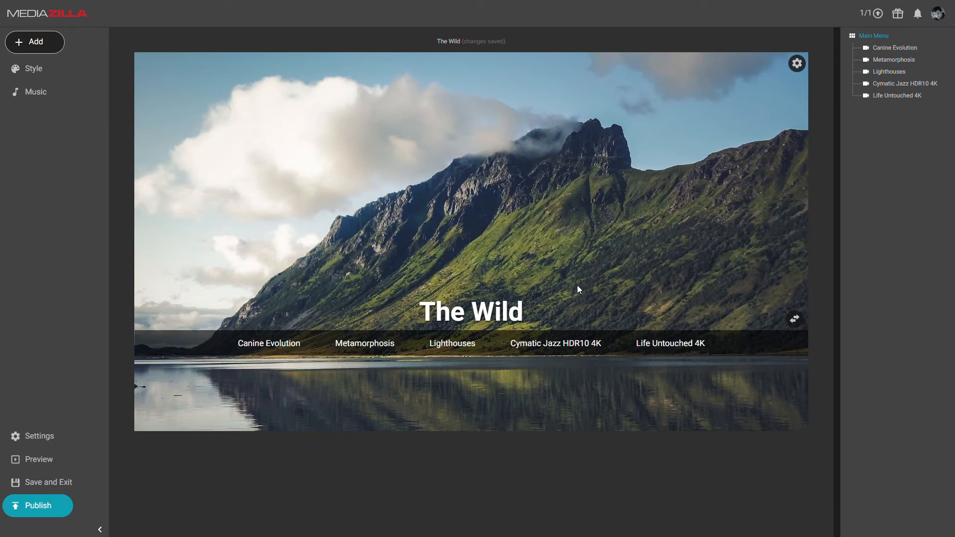
# Step: Reorder the menu buttons to Life Untouched 4K, Lighthouses, Metamorphosis, Canine Evolution, Cymatic Jazz HDR10 4K
pyautogui.moveTo(288, 351)
pyautogui.click(796, 321)
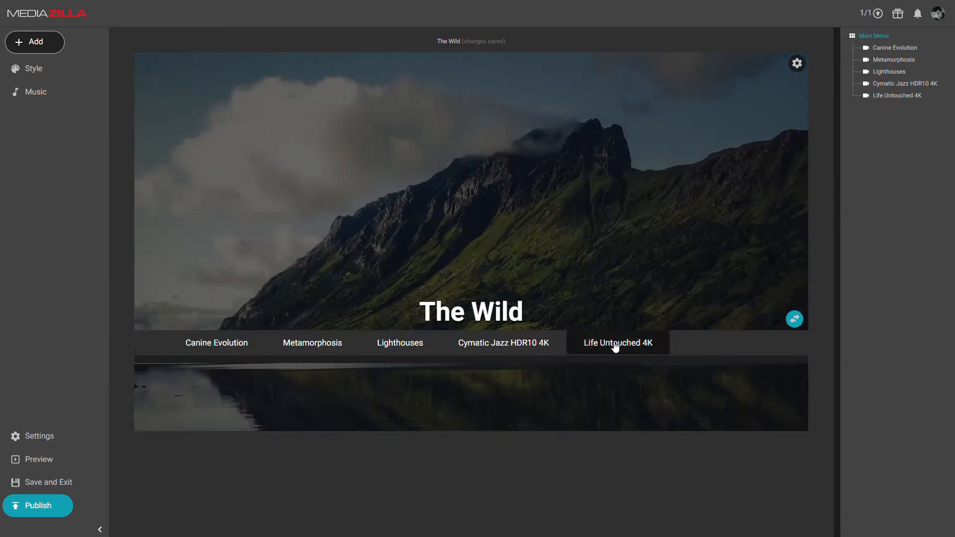
pyautogui.moveTo(615, 347); pyautogui.dragTo(233, 343)
pyautogui.moveTo(294, 345); pyautogui.dragTo(345, 358)
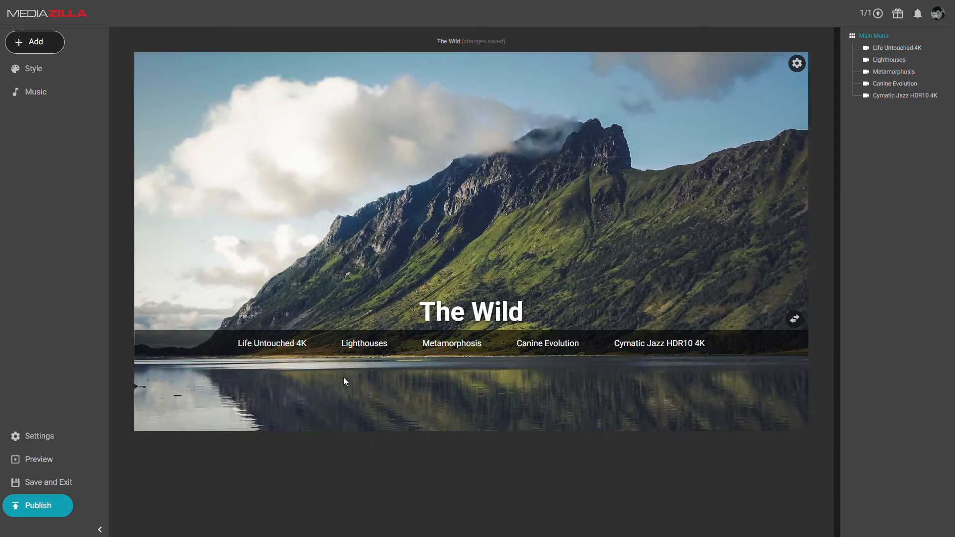
# Step: Set the Life Untouched 4K button's video start time to 00:00:43 from the paused preview position
pyautogui.moveTo(365, 345)
pyautogui.click(911, 51)
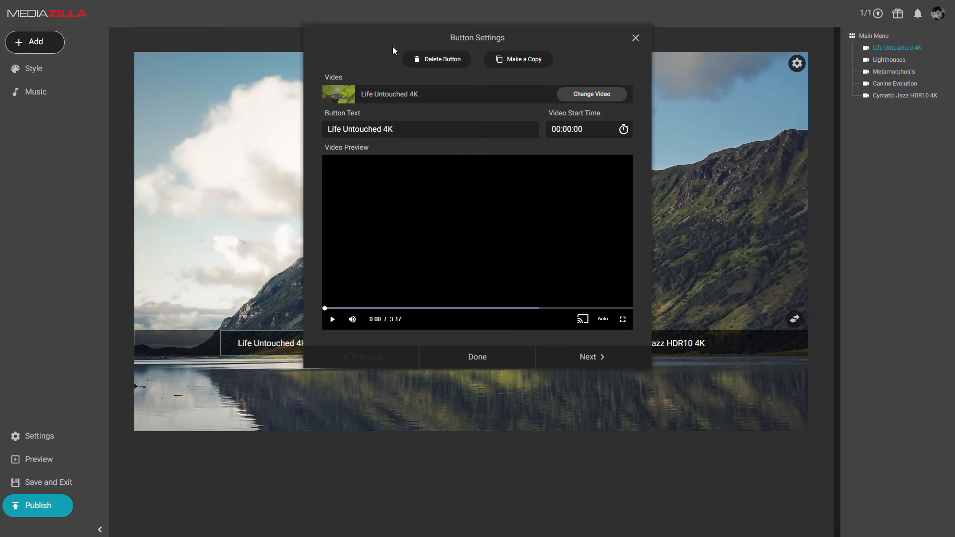
pyautogui.click(333, 319)
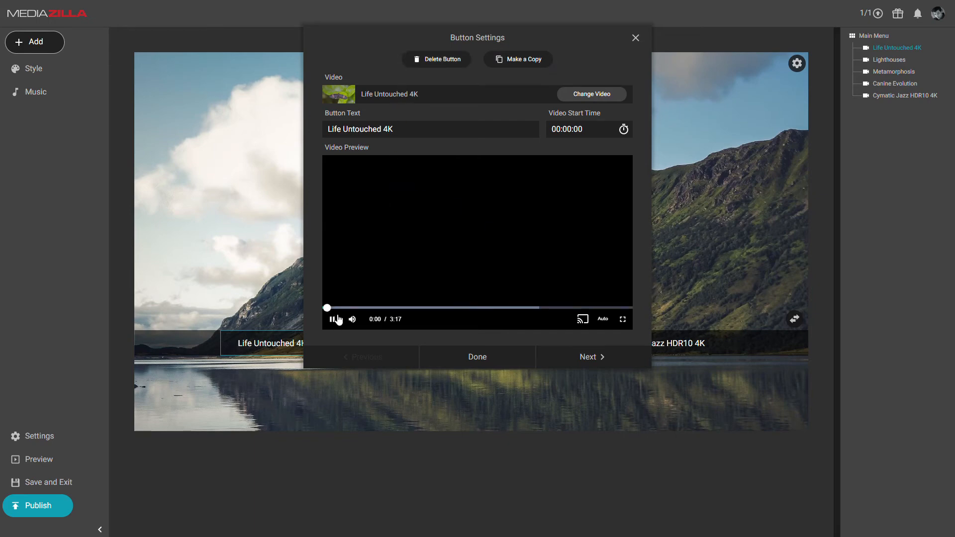
pyautogui.click(390, 308)
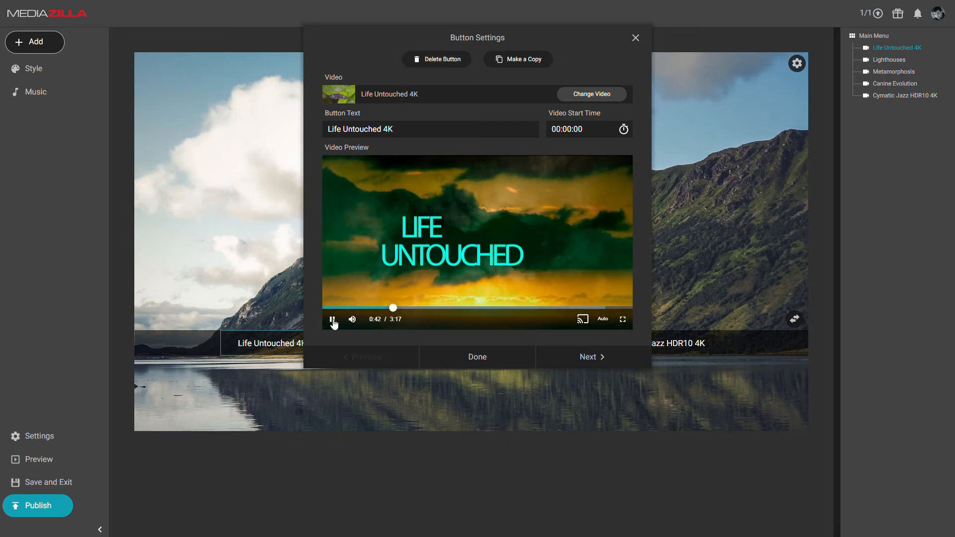
pyautogui.click(333, 319)
pyautogui.click(624, 130)
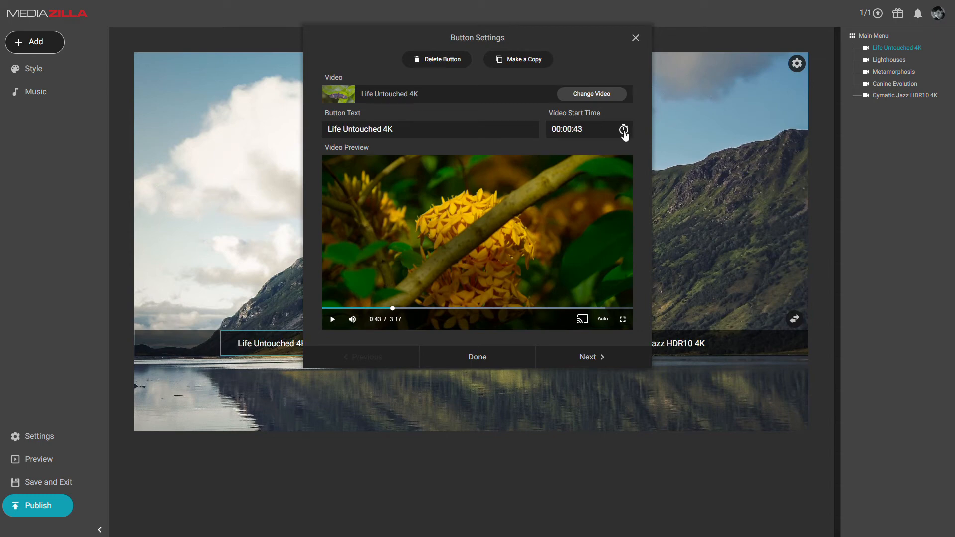
pyautogui.moveTo(601, 131); pyautogui.dragTo(552, 131)
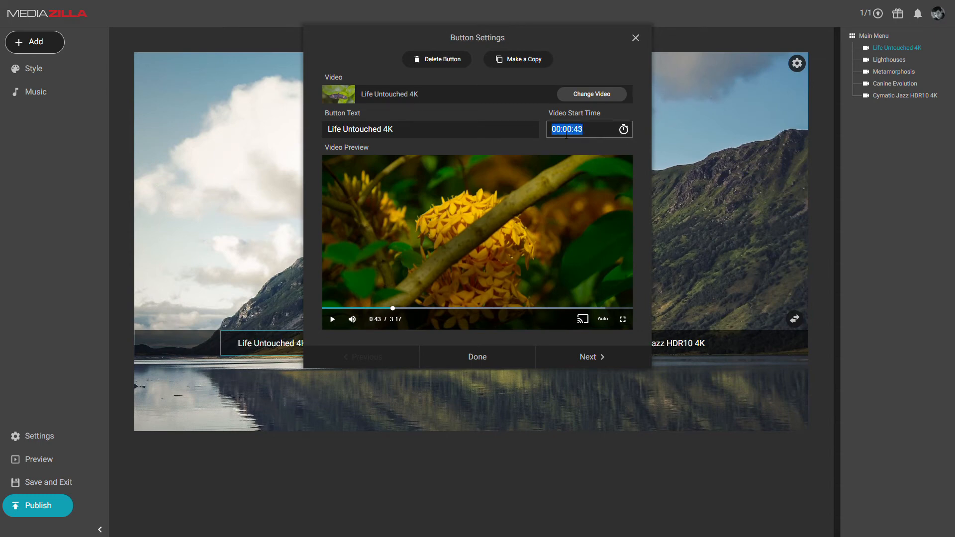
pyautogui.click(590, 142)
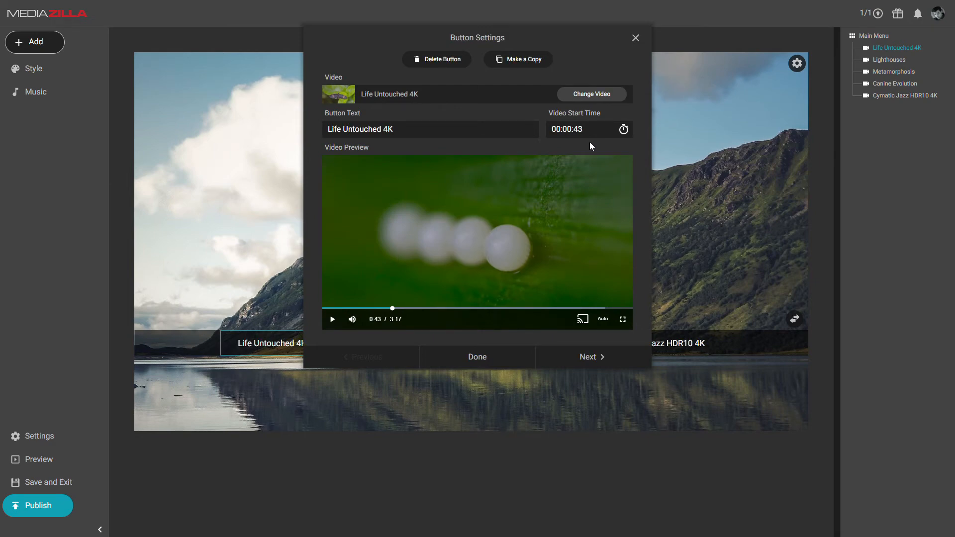
# Step: Look through the settings of the Lighthouses and Metamorphosis buttons, then close the button settings
pyautogui.click(592, 358)
pyautogui.click(592, 358)
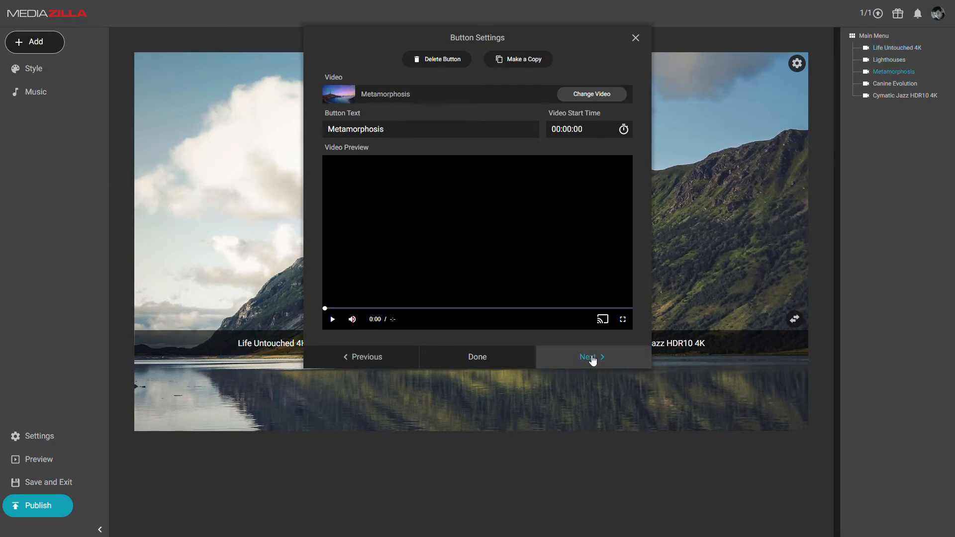
pyautogui.click(391, 358)
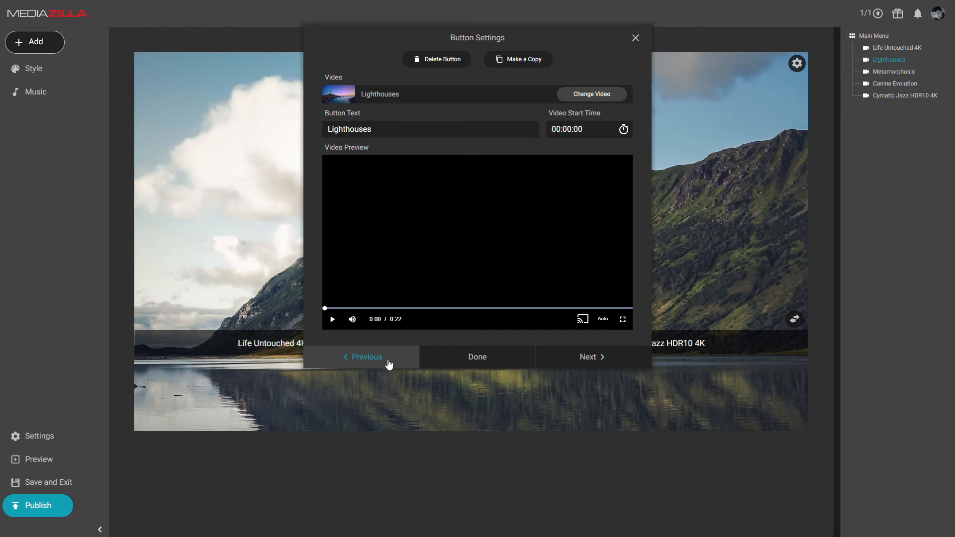
pyautogui.click(636, 38)
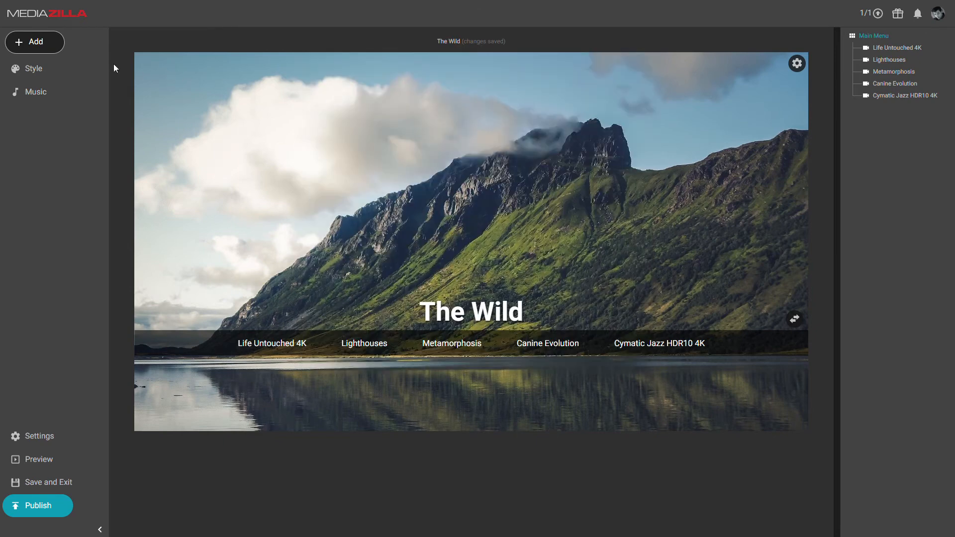
# Step: Set the main menu title's font to Anton and increase its text size
pyautogui.click(45, 69)
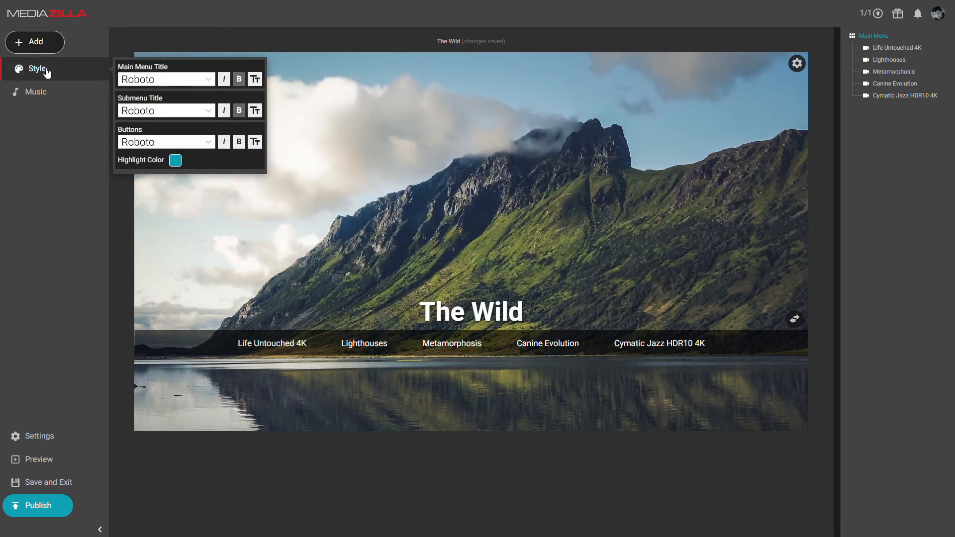
pyautogui.click(210, 79)
pyautogui.scroll(5, 198, 143)
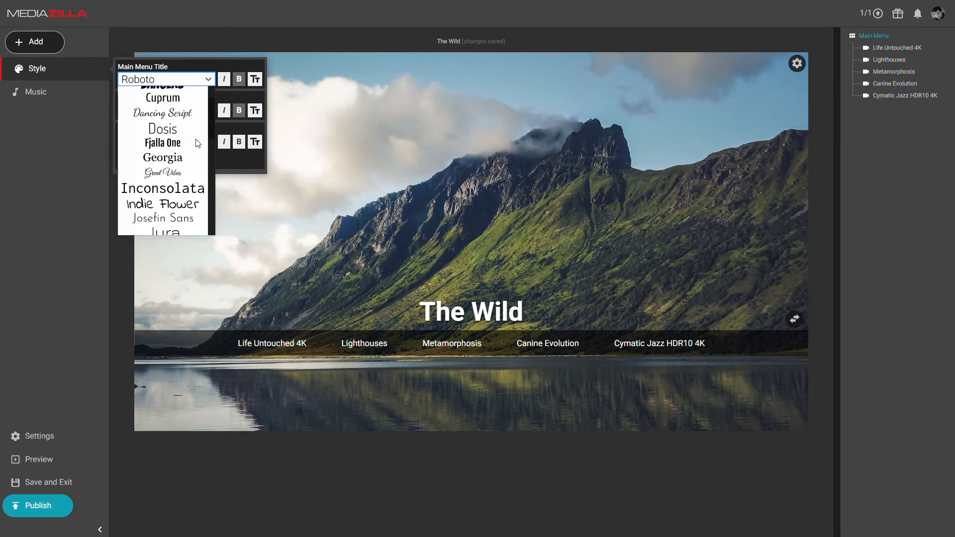
pyautogui.scroll(2, 194, 139)
pyautogui.click(174, 95)
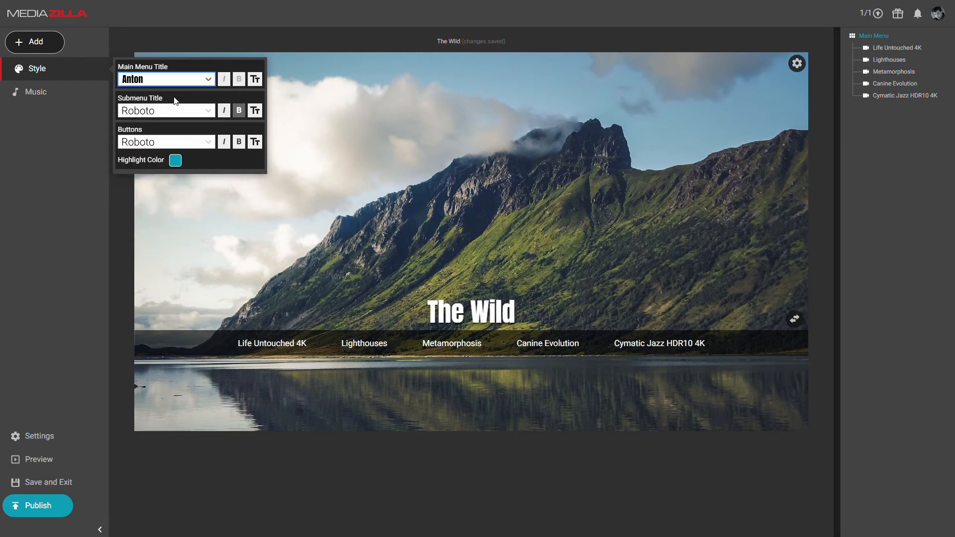
pyautogui.click(255, 79)
pyautogui.click(265, 143)
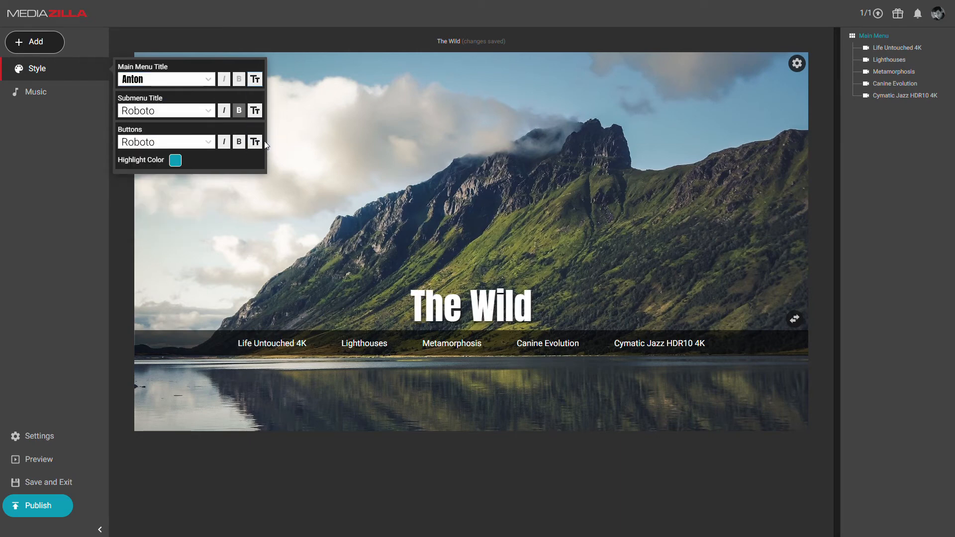
# Step: Try purple for the buttons' highlight color and settle on the light green 7ED321
pyautogui.click(175, 160)
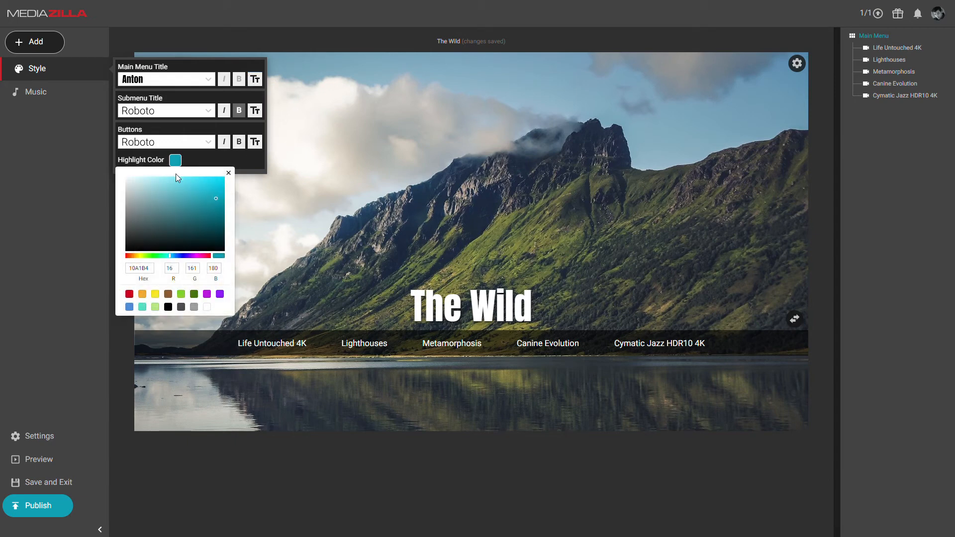
pyautogui.click(207, 294)
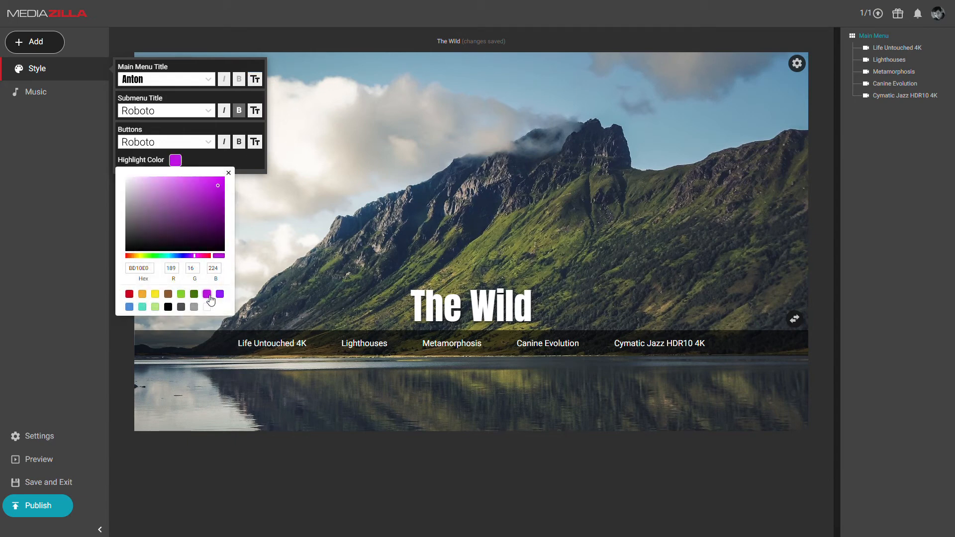
pyautogui.click(181, 294)
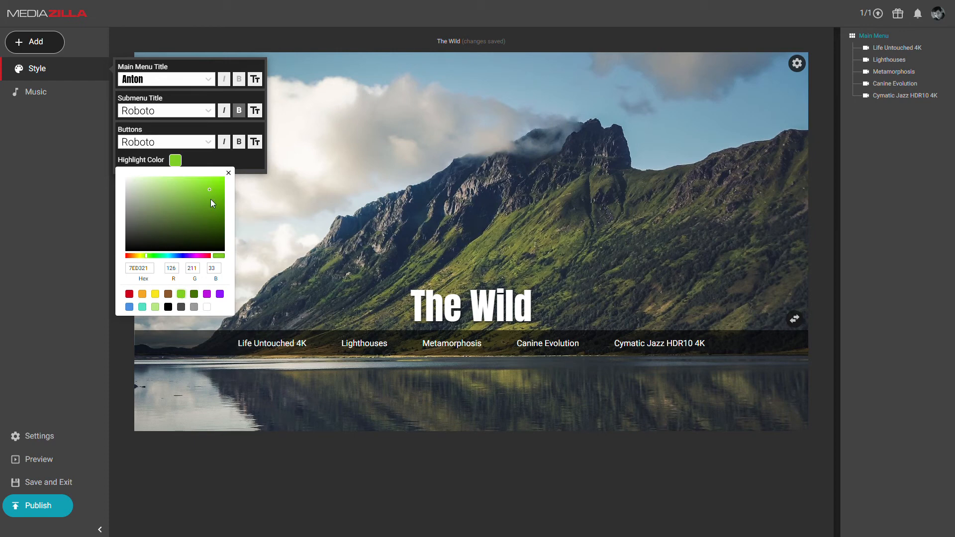
# Step: Close the highlight color picker and look at the menu's music options
pyautogui.click(229, 173)
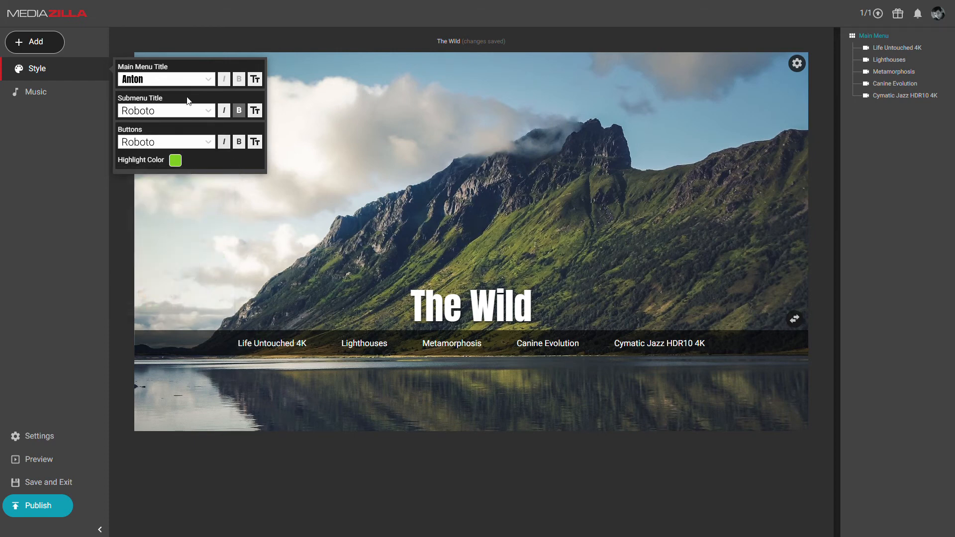
pyautogui.click(63, 93)
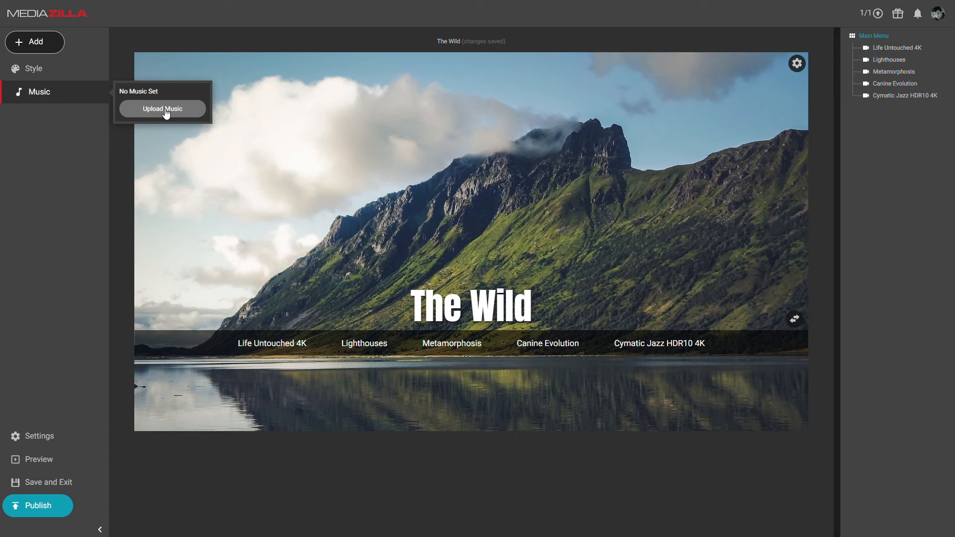
# Step: Add a submenu button named Scene Menu with the Thumbnails layout to the main menu
pyautogui.click(49, 43)
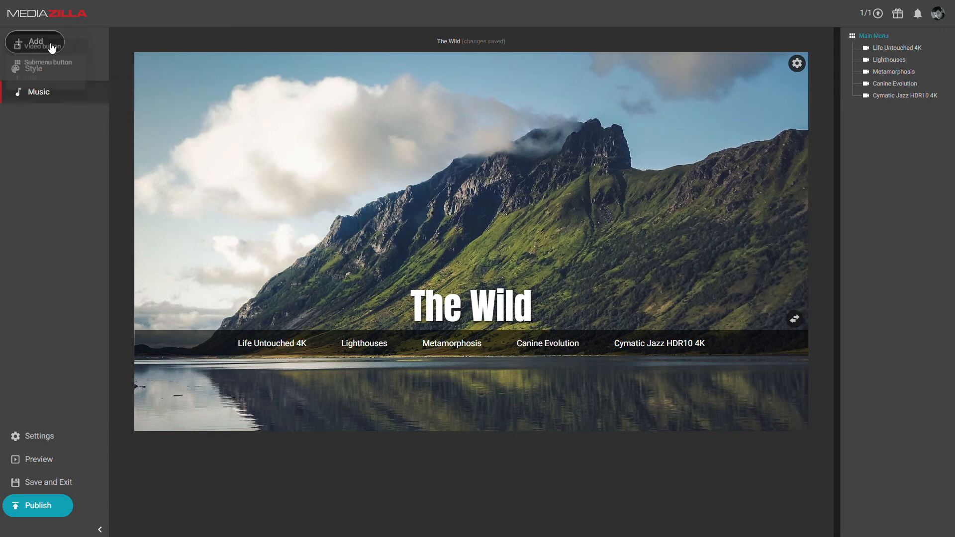
pyautogui.click(58, 62)
pyautogui.doubleClick(325, 96)
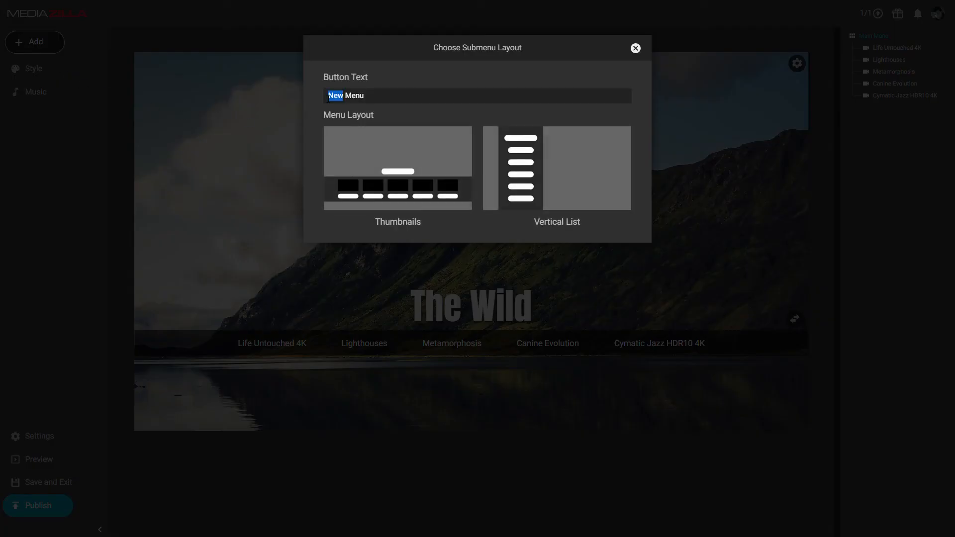
pyautogui.write('Scene')
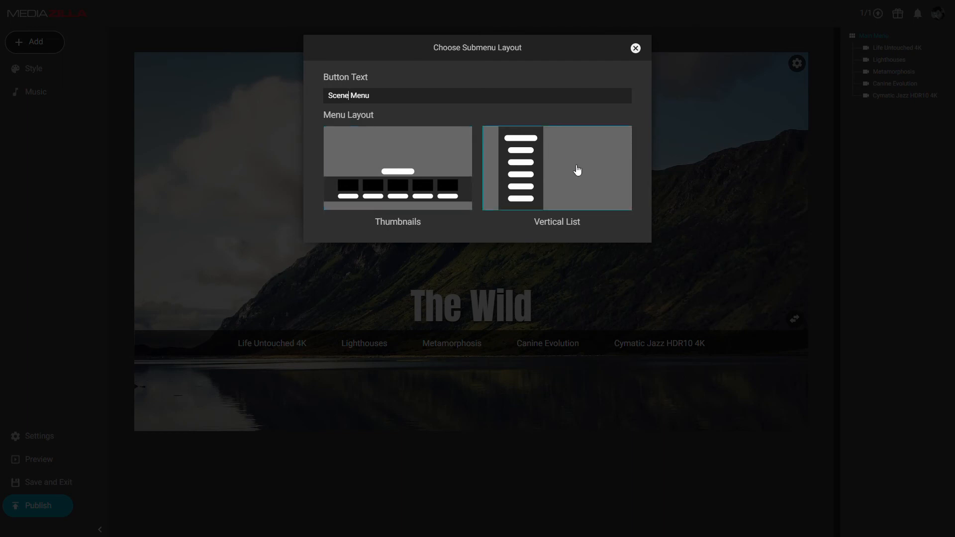
pyautogui.click(430, 155)
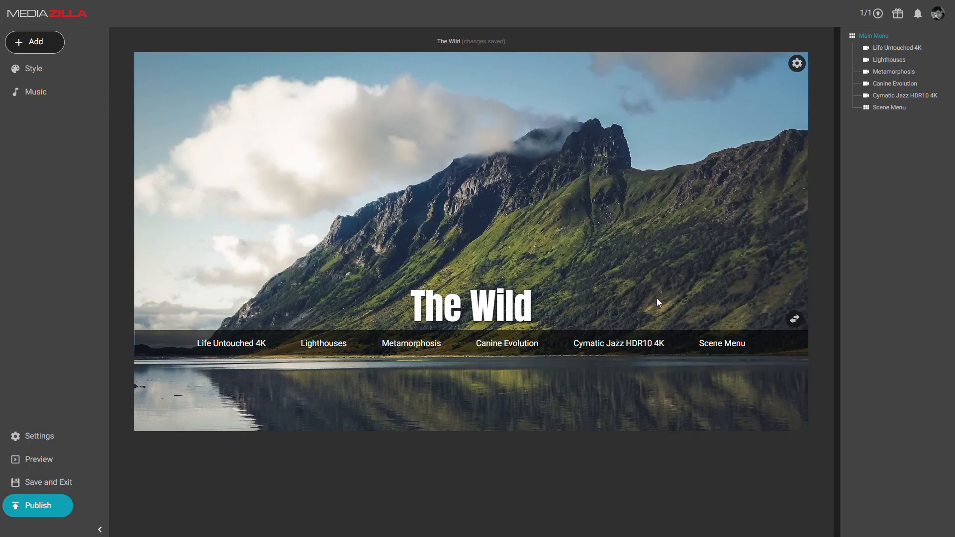
# Step: Open the Scene Menu submenu and look at its background settings, leaving them closed
pyautogui.moveTo(718, 341)
pyautogui.click(889, 107)
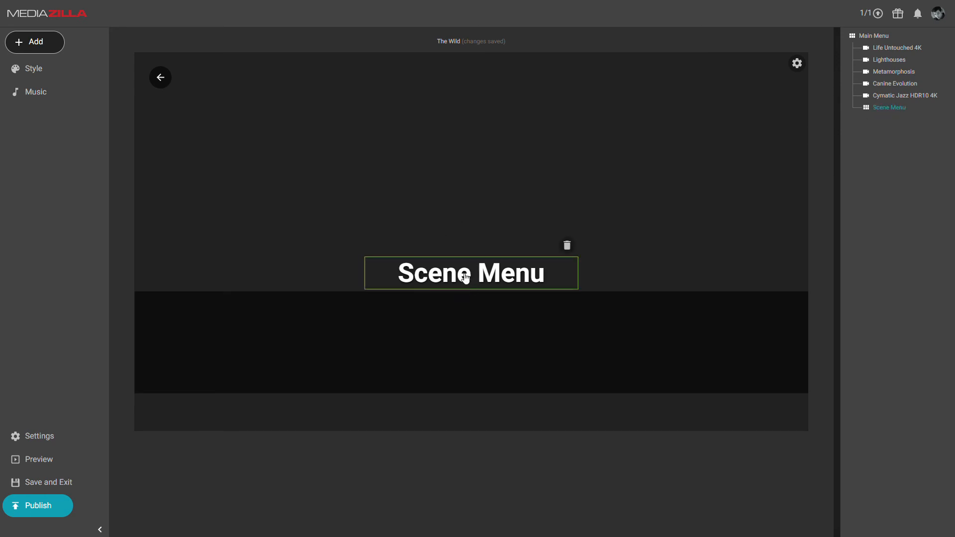
pyautogui.click(797, 65)
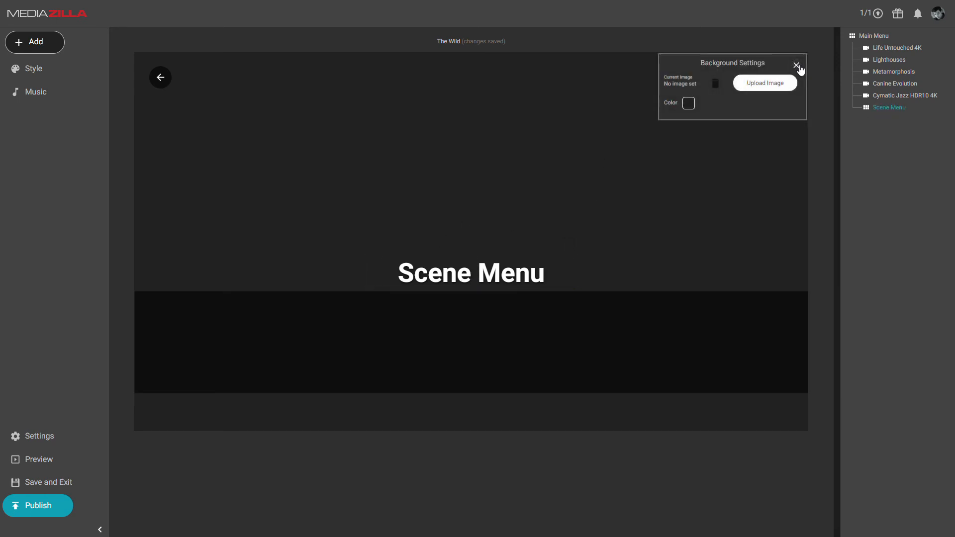
pyautogui.click(800, 66)
# Step: Add the Life Untouched 4K video from World History as a button in the Scene Menu and check its button settings
pyautogui.click(42, 43)
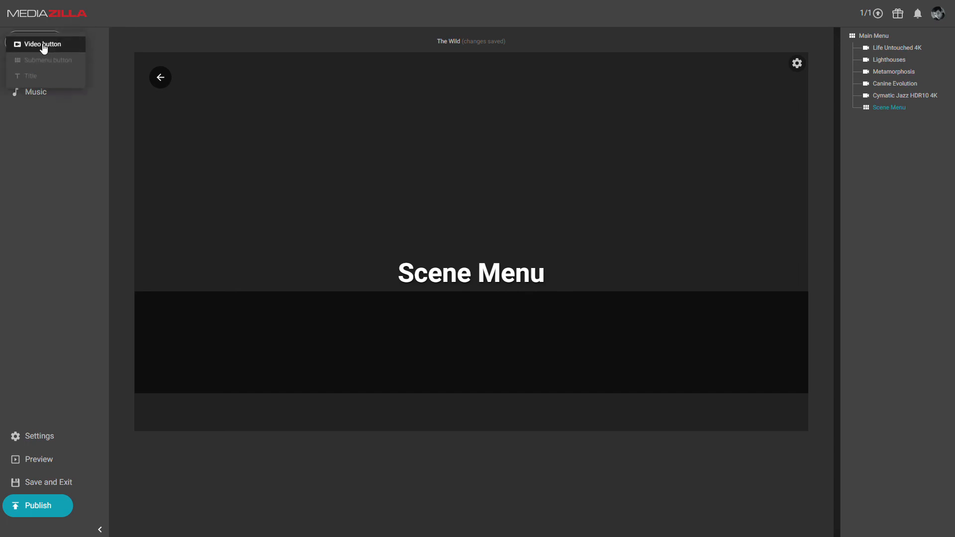
pyautogui.click(48, 43)
pyautogui.click(326, 91)
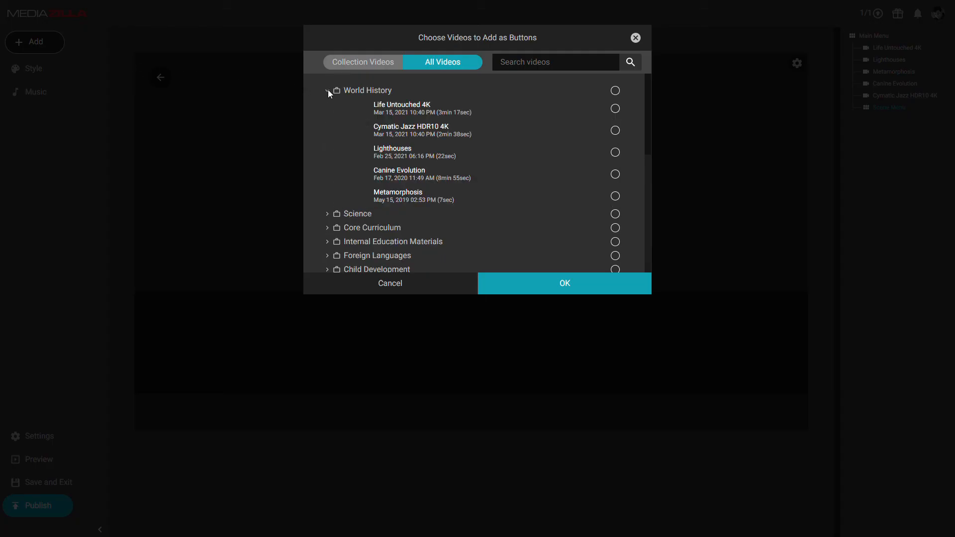
pyautogui.click(348, 108)
pyautogui.click(544, 283)
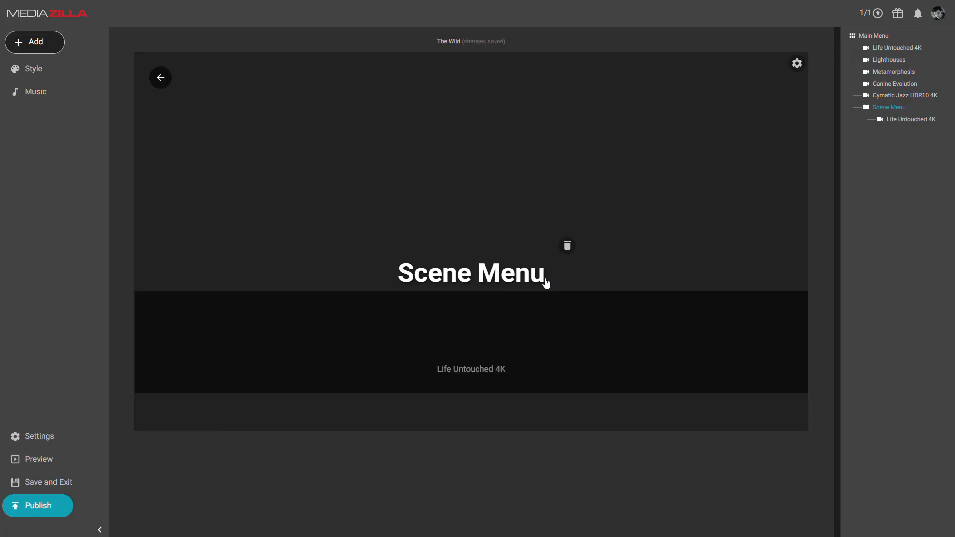
pyautogui.click(924, 120)
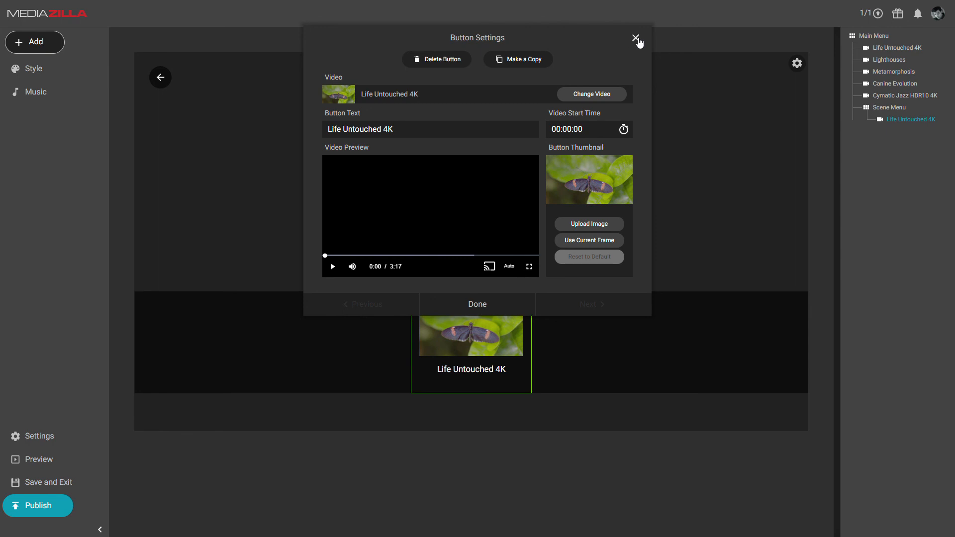
pyautogui.click(635, 39)
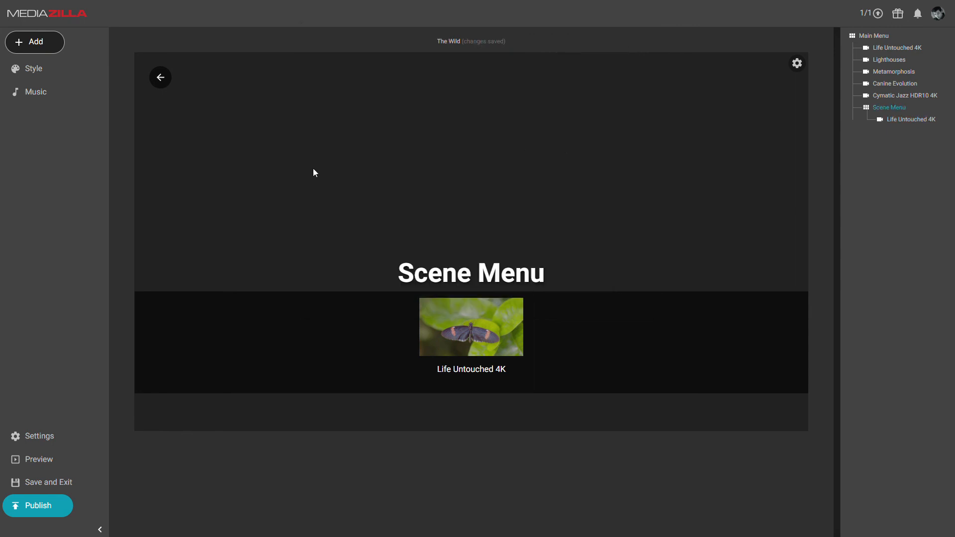
# Step: Preview the collection's main menu, close the preview and publish the collection
pyautogui.click(43, 458)
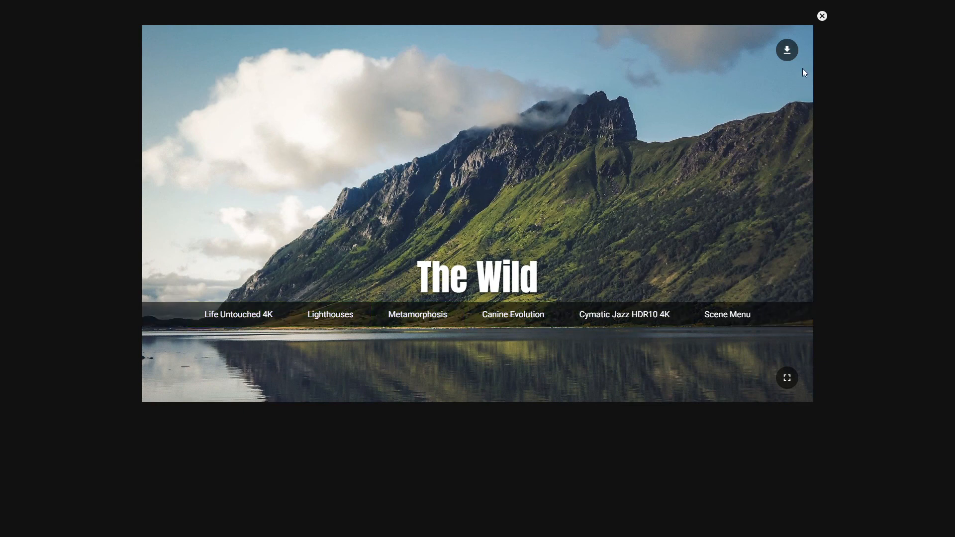
pyautogui.click(822, 16)
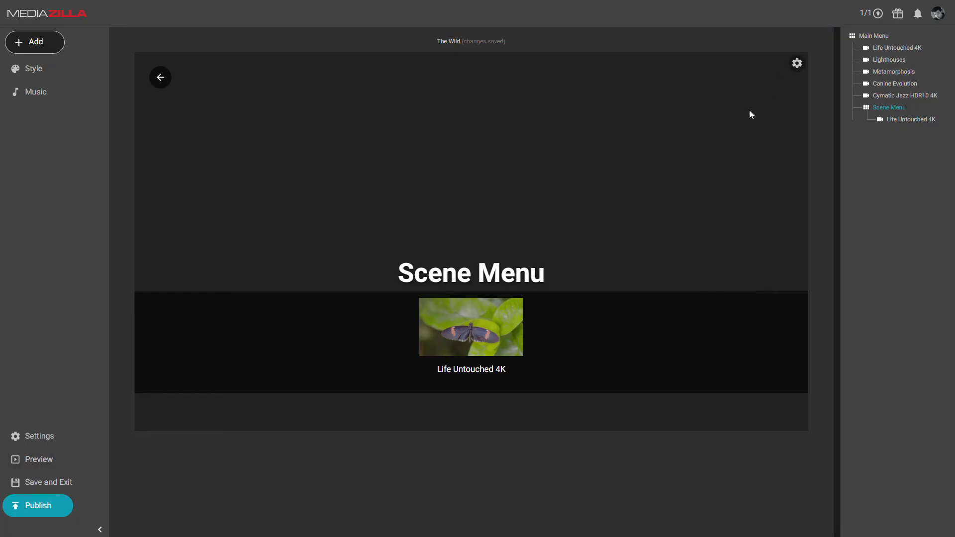
pyautogui.click(44, 504)
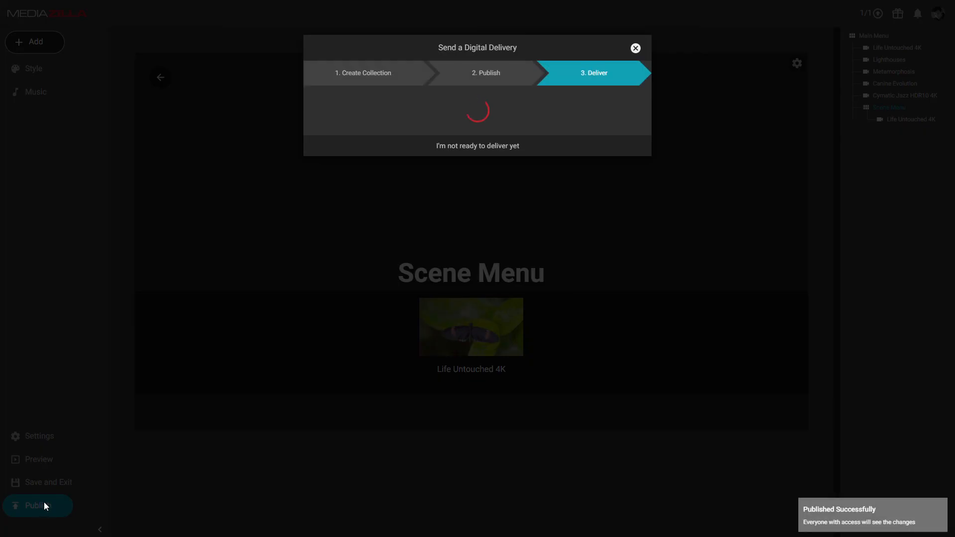